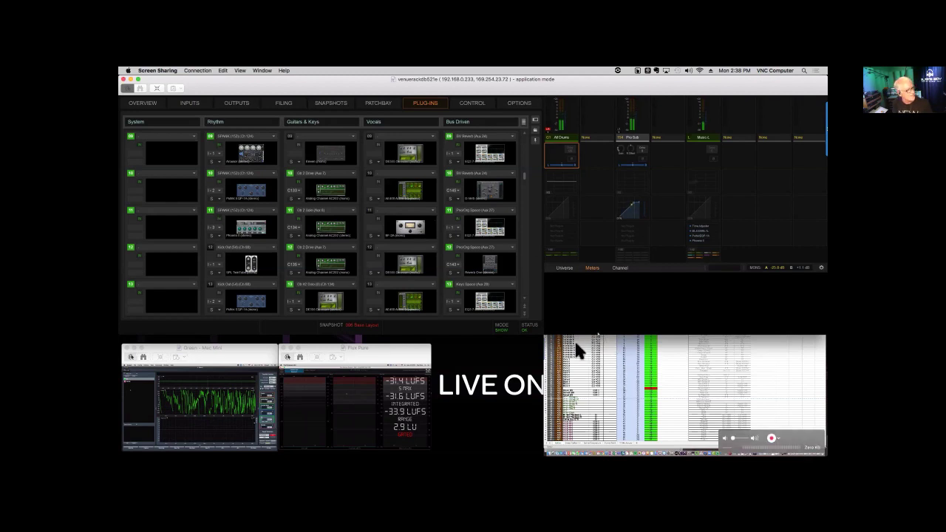
# Step: Enlarge the Earth's Call input list and examine its Splitter sheet from the vocal RF inputs down to Hand Perc
pyautogui.click(654, 311)
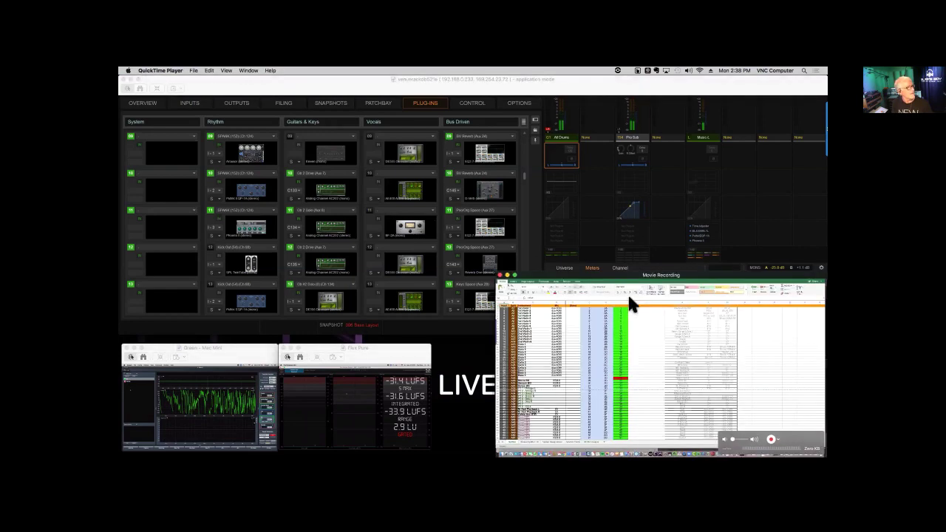
pyautogui.doubleClick(629, 301)
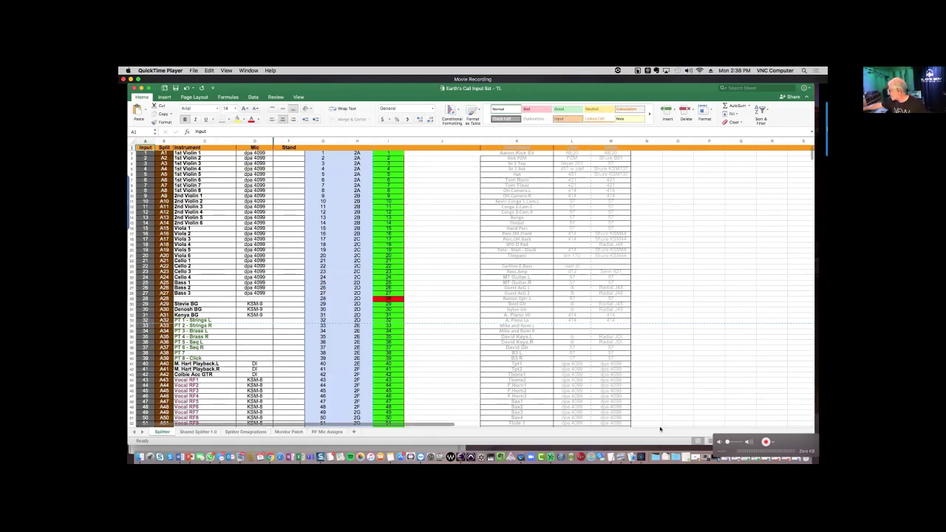
pyautogui.click(210, 397)
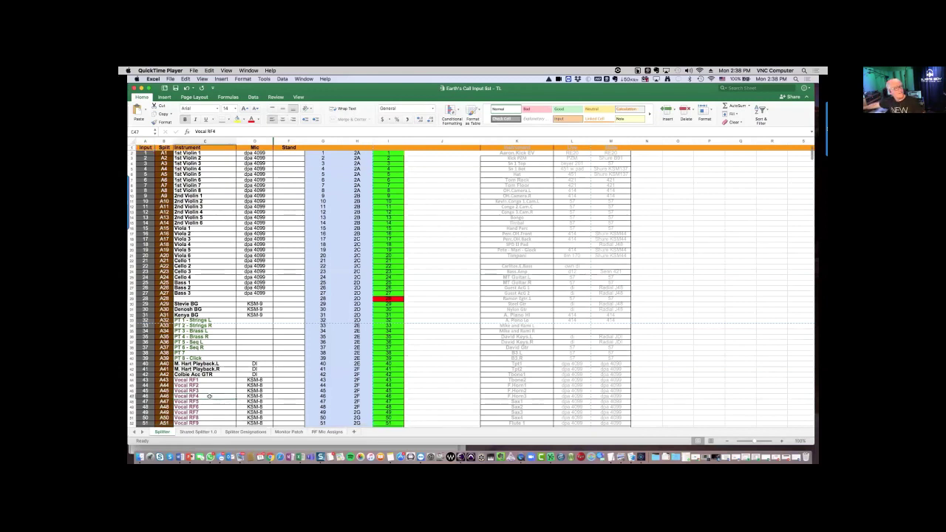
pyautogui.press('Down')
pyautogui.press('Down')
pyautogui.press('Down')
pyautogui.press('Down')
pyautogui.press('Down')
pyautogui.press('Down')
pyautogui.press('Down')
pyautogui.press('Down')
pyautogui.press('Down')
pyautogui.press('Down')
pyautogui.press('Down')
pyautogui.press('Down')
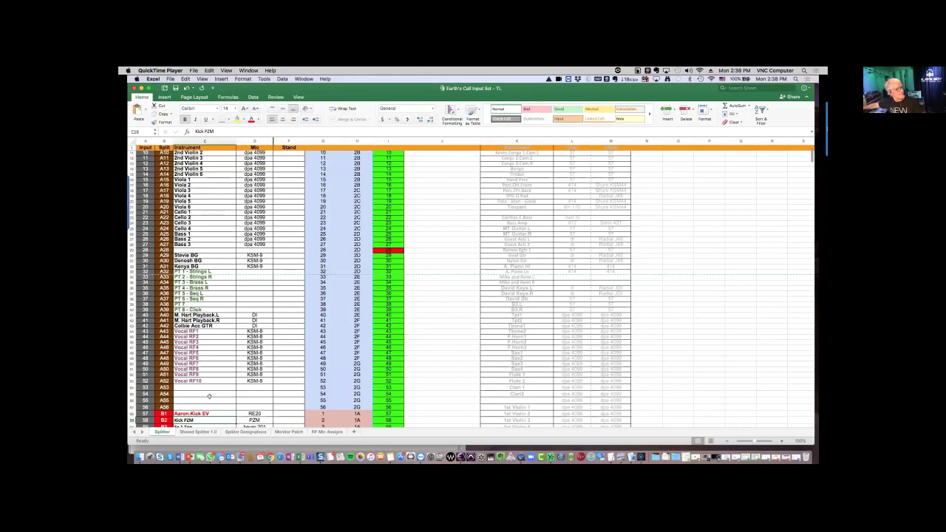
pyautogui.press('Down')
pyautogui.press('Down')
pyautogui.press('Down')
pyautogui.press('Down')
pyautogui.press('Down')
pyautogui.press('Down')
pyautogui.press('Down')
pyautogui.press('Down')
pyautogui.press('Down')
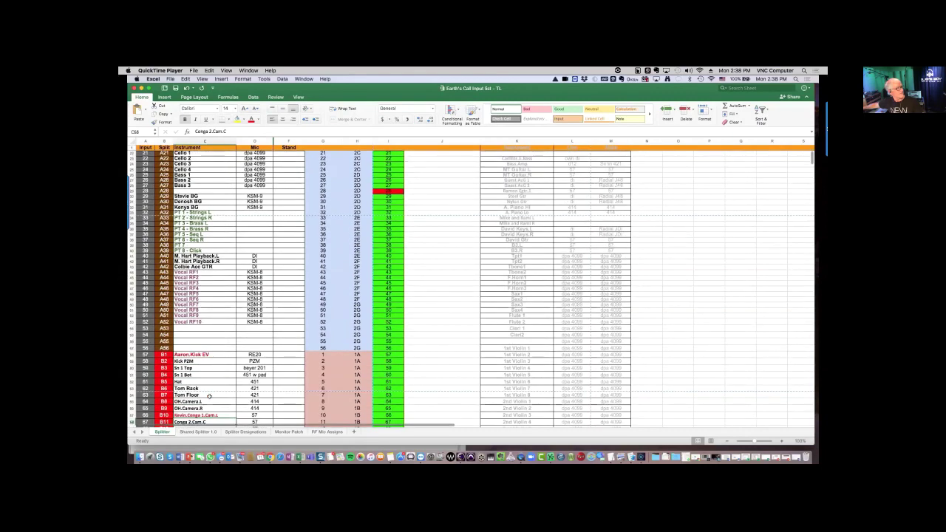
pyautogui.press('Down')
pyautogui.press('Down')
pyautogui.press('Down')
pyautogui.press('Down')
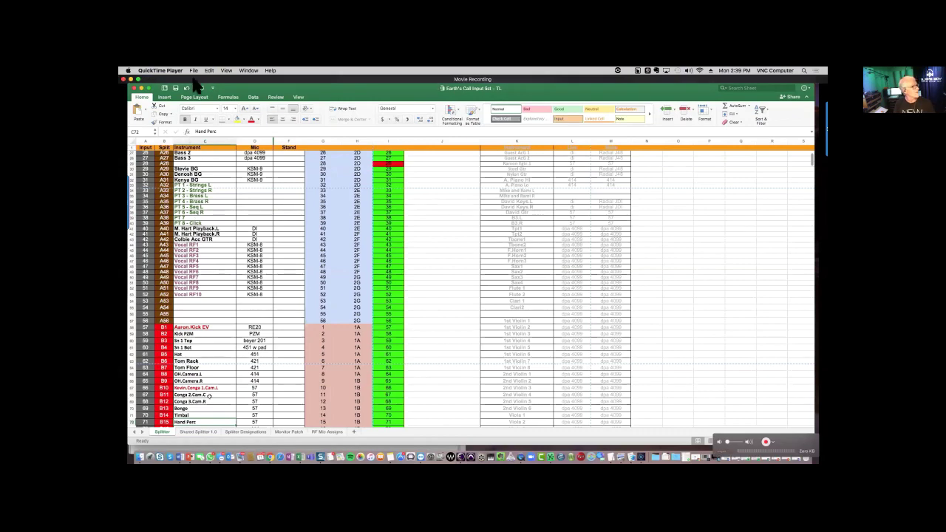
pyautogui.doubleClick(194, 80)
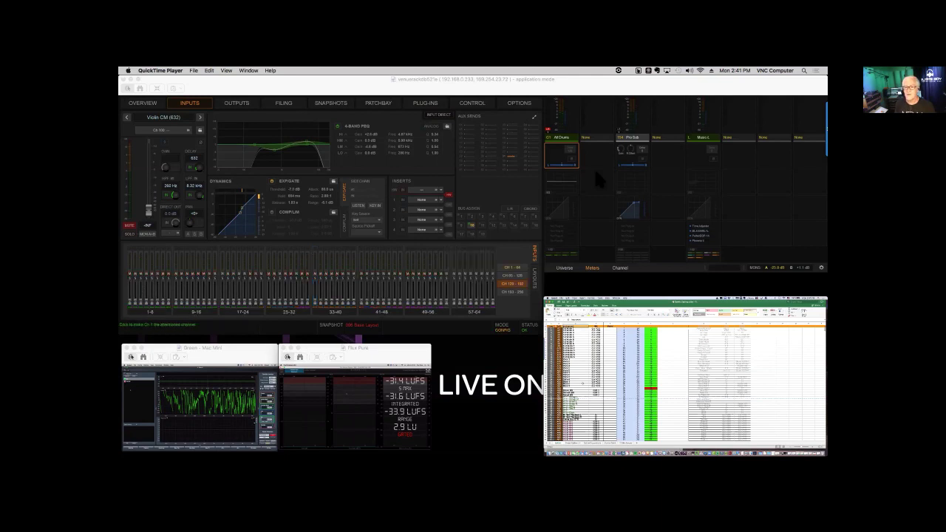
# Step: Copy the Violin channel's settings to the strips up to Ch 14 and set the selected strips' channel color to orange
pyautogui.rightClick(133, 209)
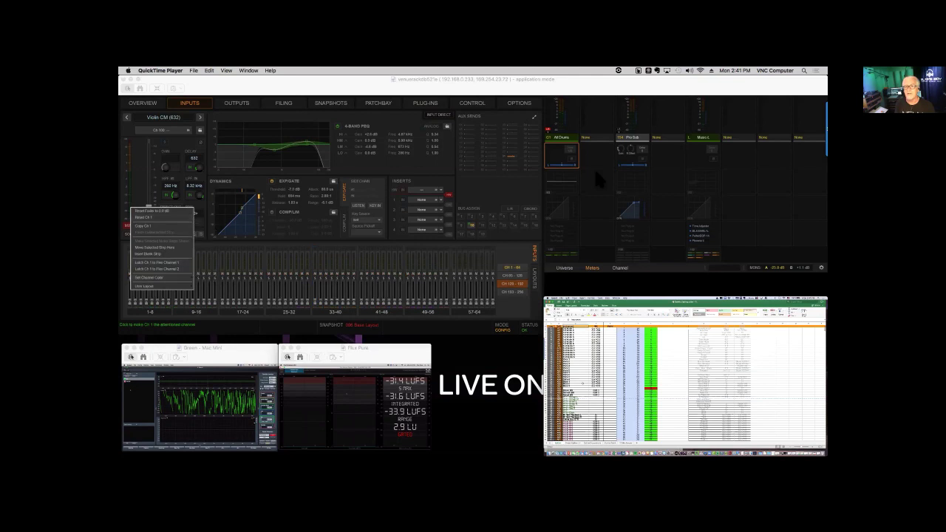
pyautogui.click(142, 217)
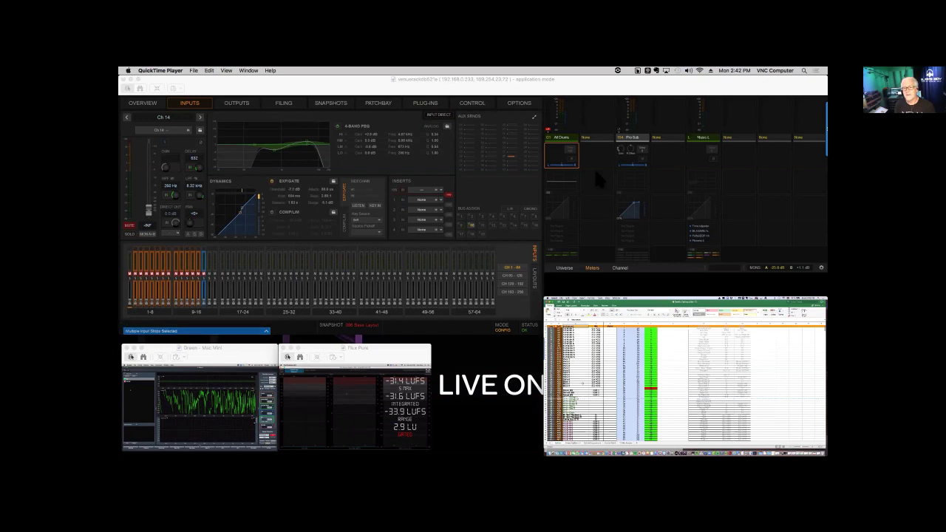
pyautogui.rightClick(163, 211)
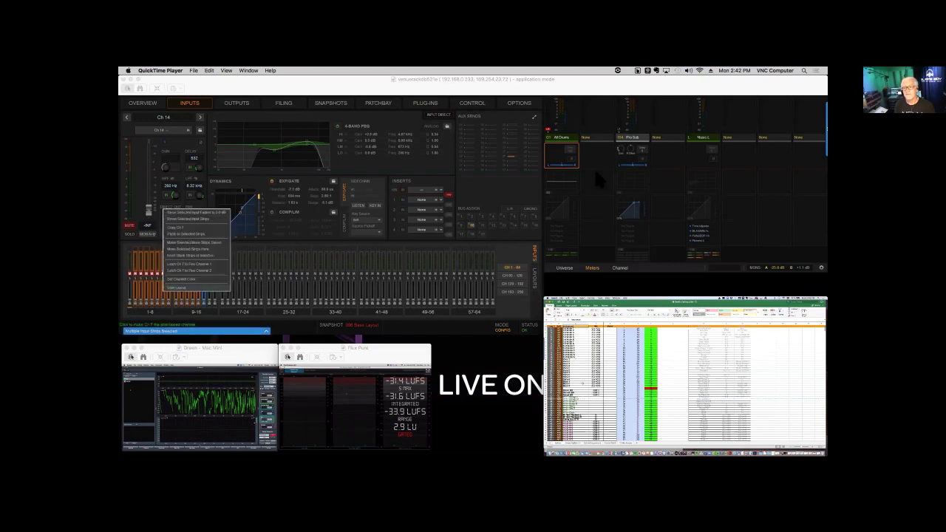
pyautogui.moveTo(184, 279)
pyautogui.click(149, 244)
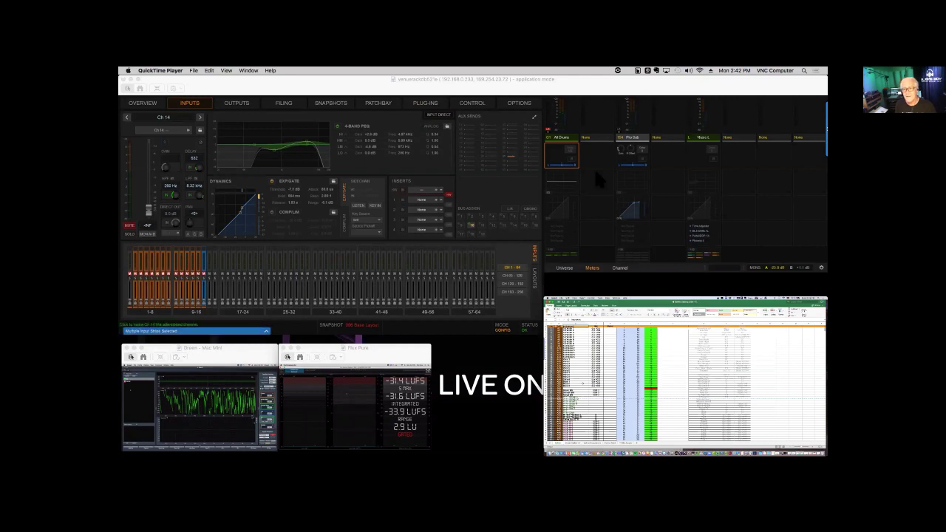
pyautogui.click(209, 285)
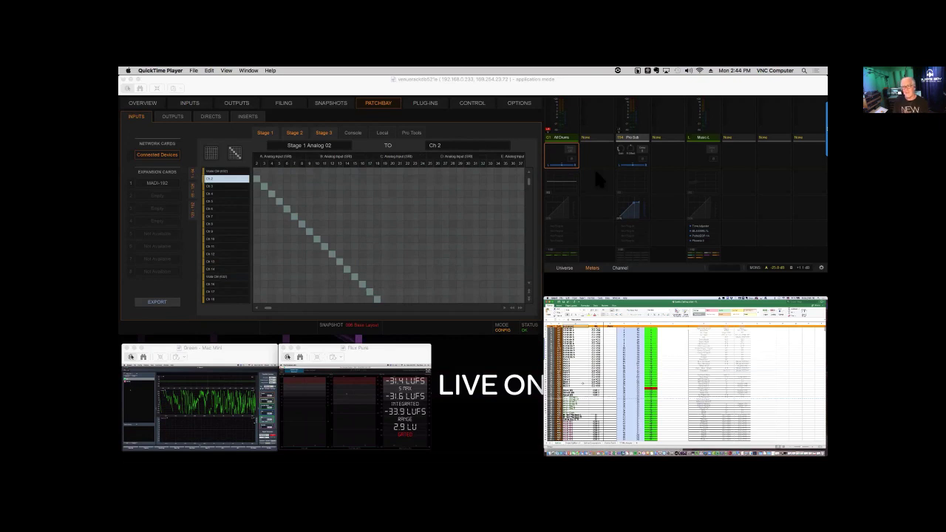
# Step: Name Ch 2 Violin and Ch 3 Viola in the input patchbay's channel list
pyautogui.press('Return')
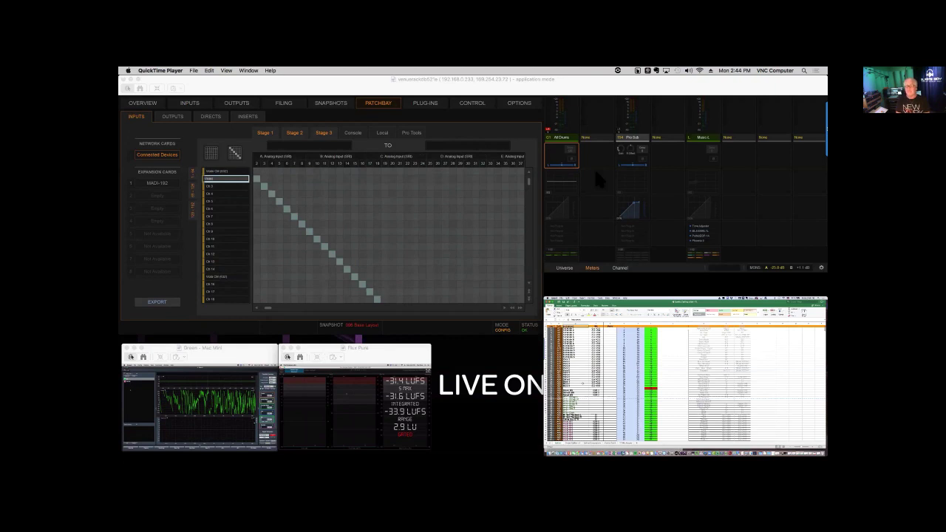
pyautogui.press('Tab')
pyautogui.write('Vi')
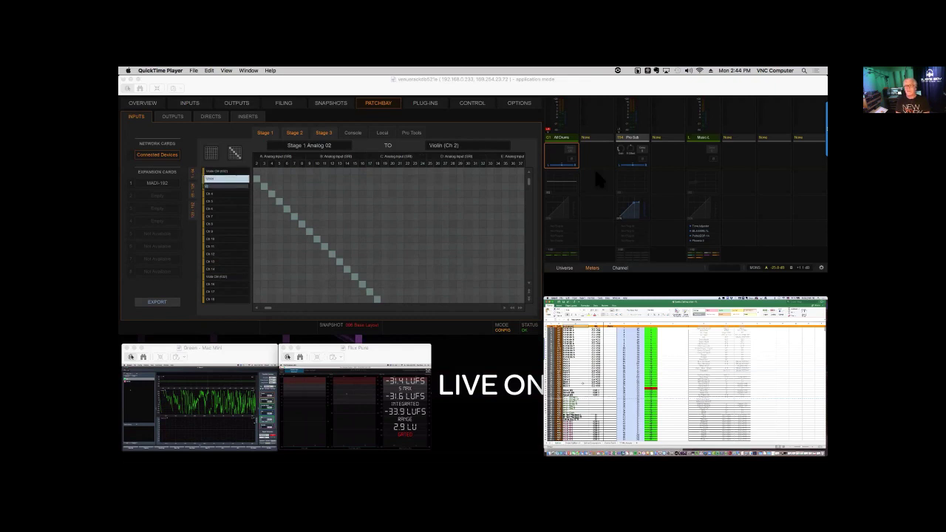
pyautogui.write('ola')
pyautogui.press('Tab')
pyautogui.press('Tab')
pyautogui.press('Tab')
pyautogui.press('Tab')
pyautogui.press('Tab')
pyautogui.press('Tab')
pyautogui.press('Tab')
pyautogui.press('Tab')
pyautogui.press('Tab')
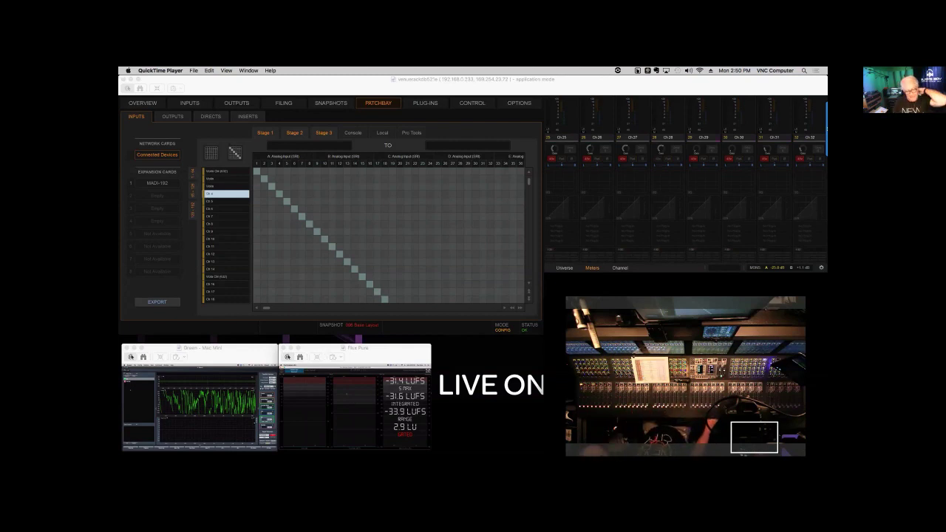
# Step: View the plug-in racks and the CH 129-192 input bank, and outline the Delay setting of the Snare Top channel
pyautogui.click(425, 103)
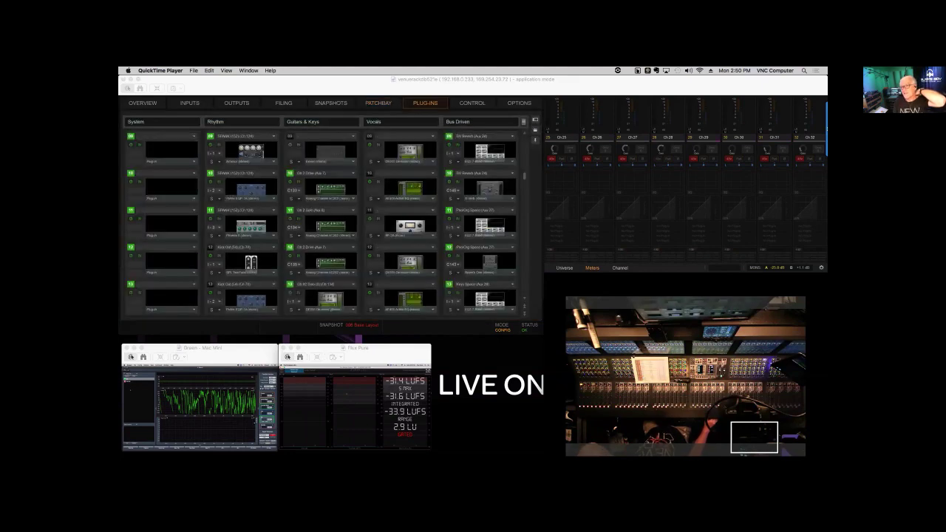
pyautogui.click(519, 103)
pyautogui.click(189, 103)
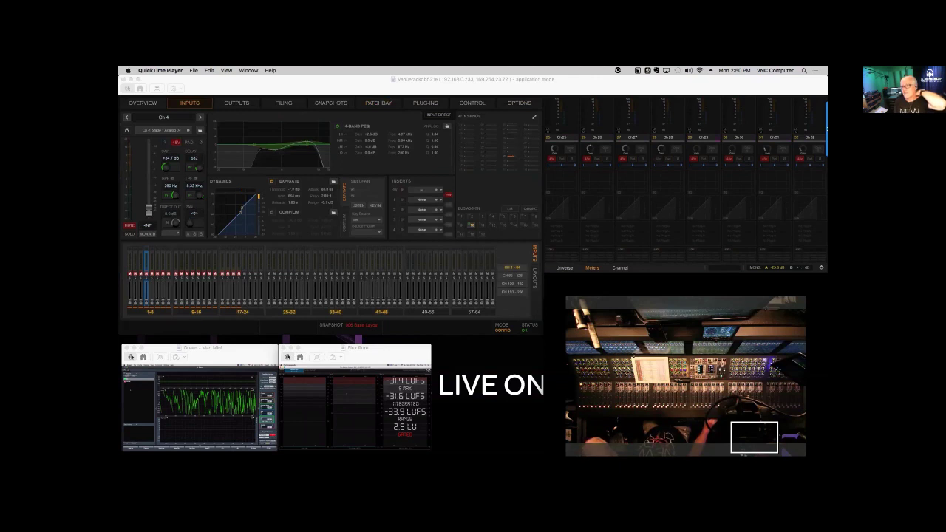
pyautogui.click(513, 283)
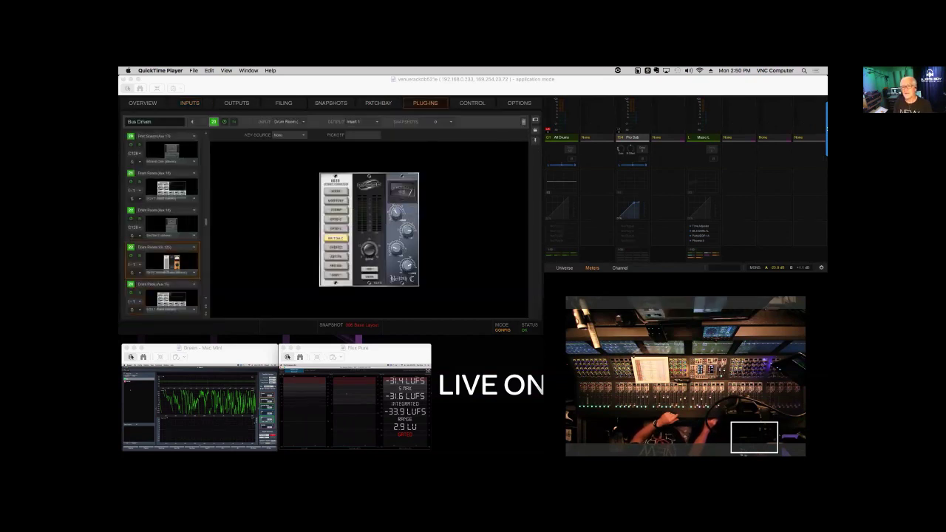
pyautogui.click(161, 214)
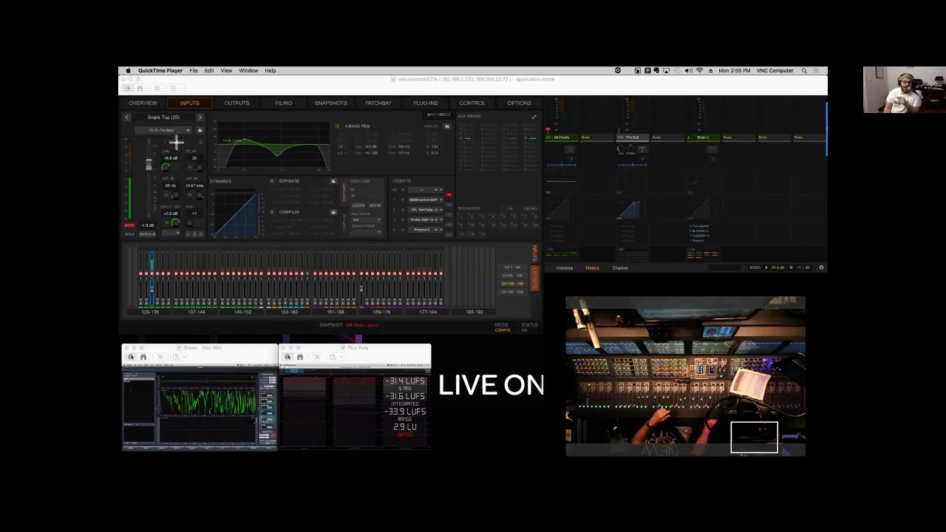
pyautogui.moveTo(173, 141); pyautogui.dragTo(215, 185)
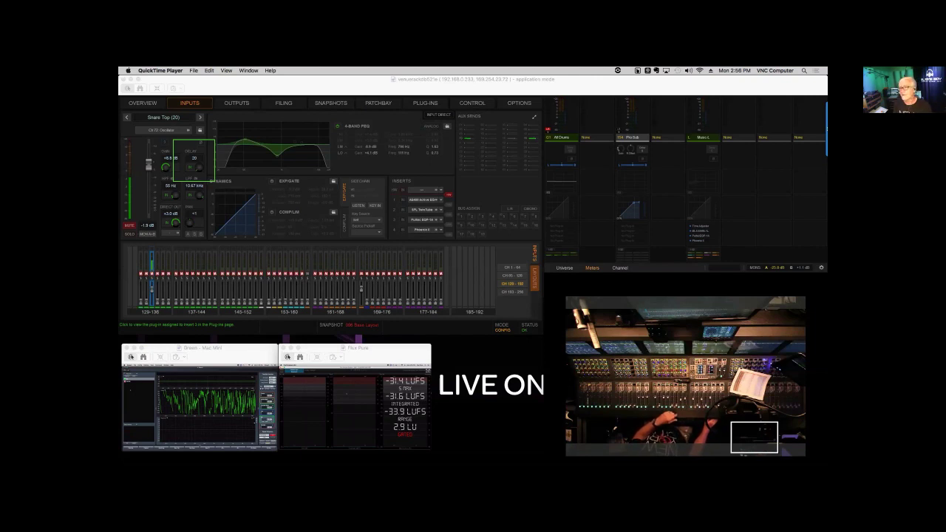
# Step: Open the plug-in on the Snare Top channel's third insert in the Rhythm rack
pyautogui.click(427, 219)
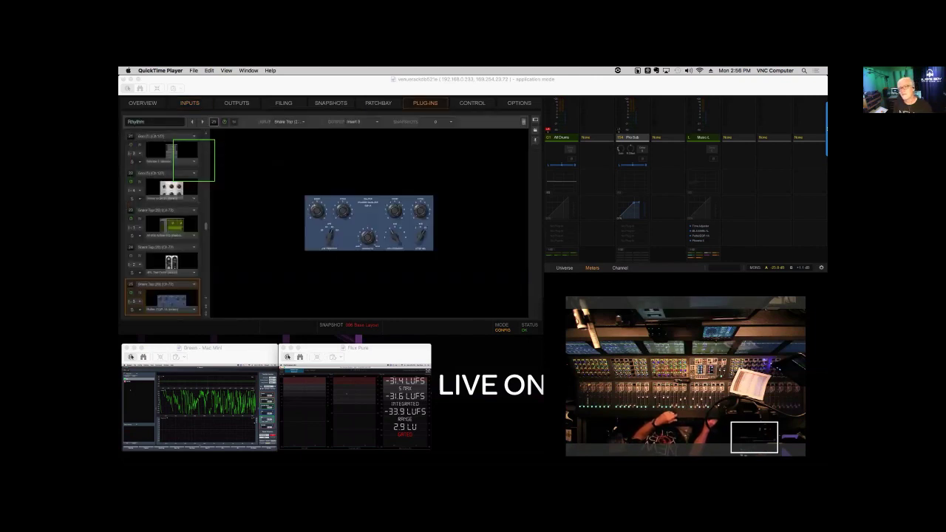
pyautogui.rightClick(173, 300)
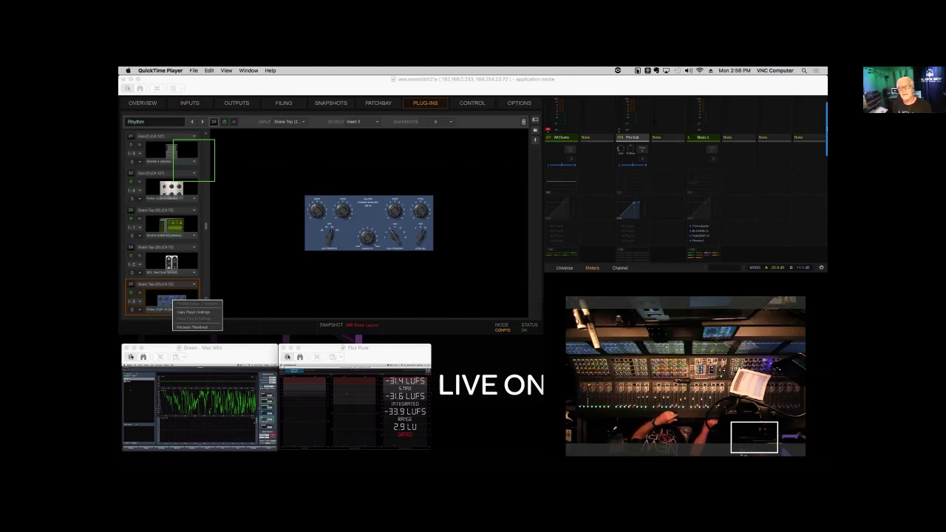
pyautogui.press('Escape')
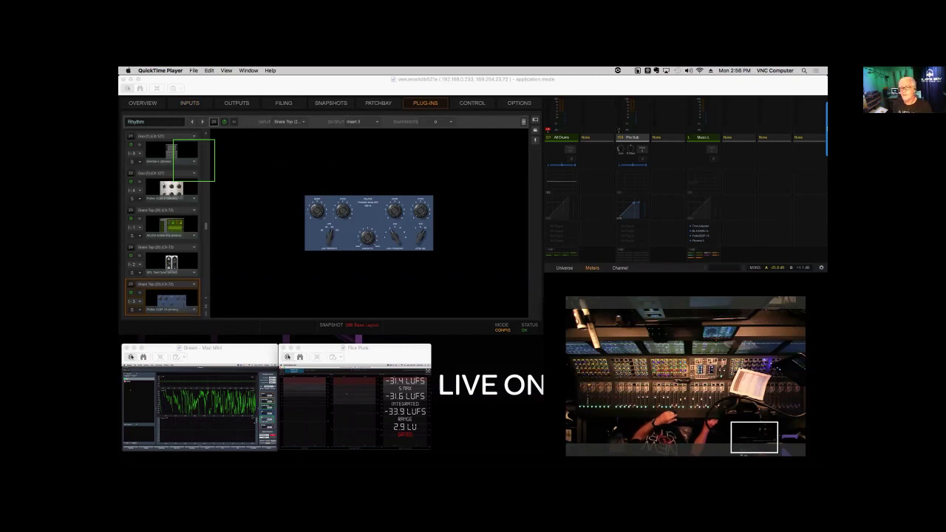
pyautogui.scroll(-1, 167, 221)
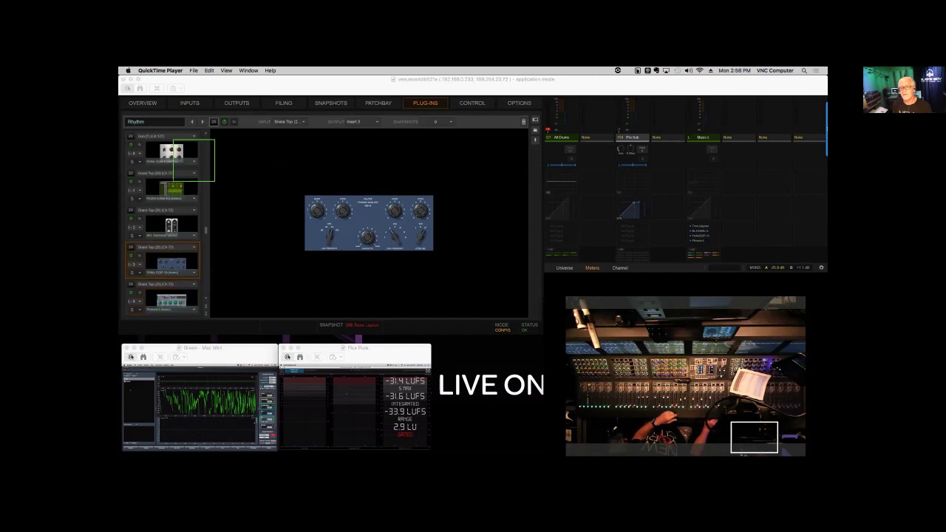
# Step: Replace the Pultec EQP-1A on Snare Top's third insert with the EQ3 7-Band plug-in
pyautogui.click(166, 272)
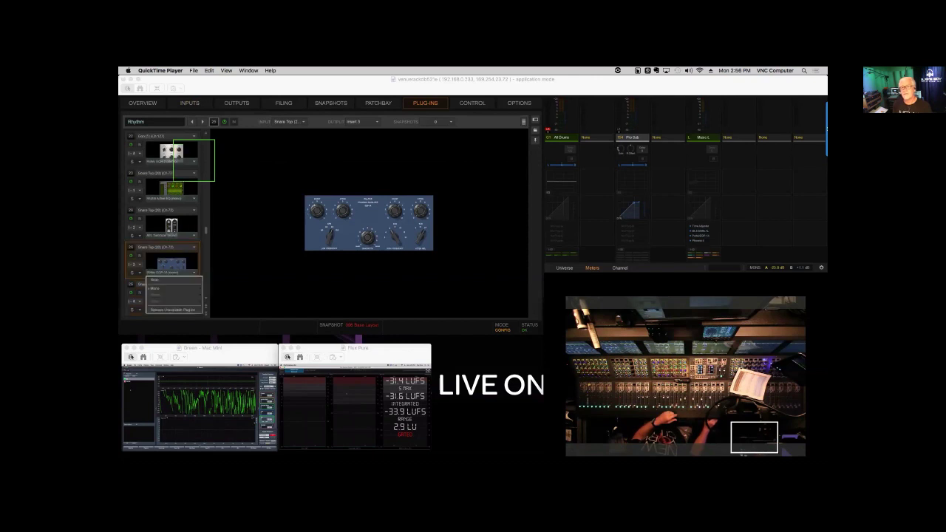
pyautogui.moveTo(159, 287)
pyautogui.moveTo(211, 256)
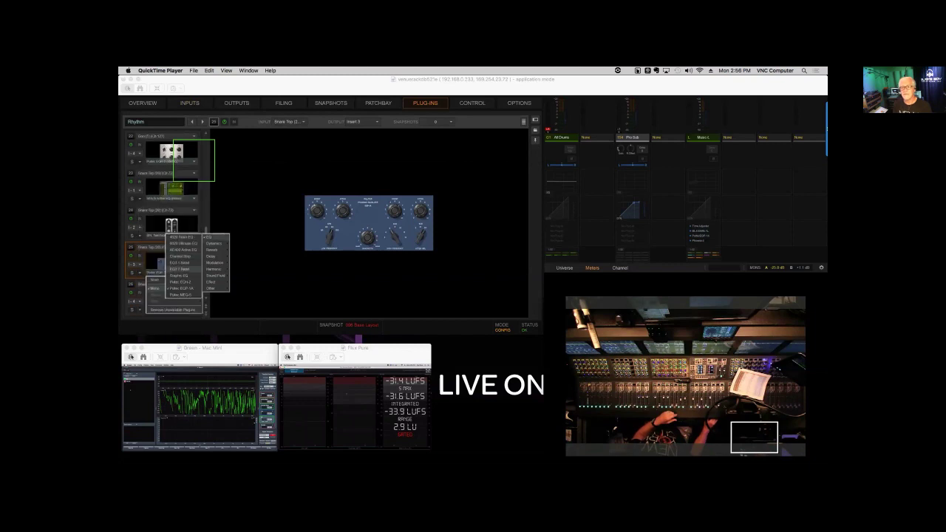
pyautogui.click(183, 269)
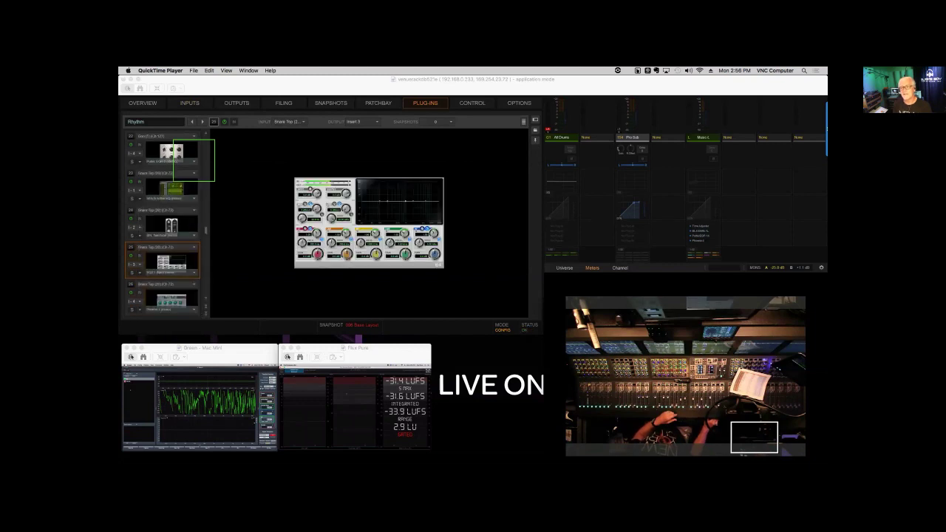
pyautogui.rightClick(173, 266)
pyautogui.press('Escape')
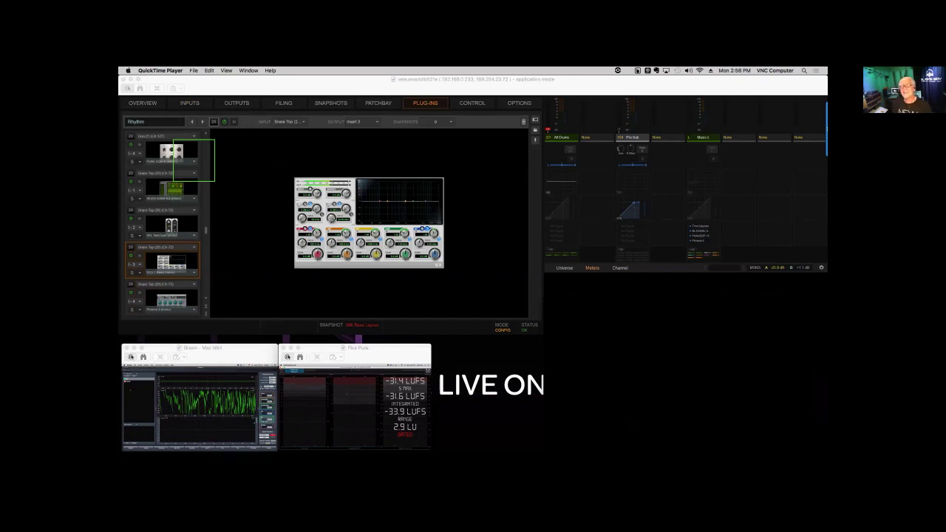
# Step: Assign the mono Graphic EQ plug-in to Snare Top's third insert slot
pyautogui.click(174, 281)
pyautogui.moveTo(174, 289)
pyautogui.moveTo(216, 269)
pyautogui.moveTo(210, 236)
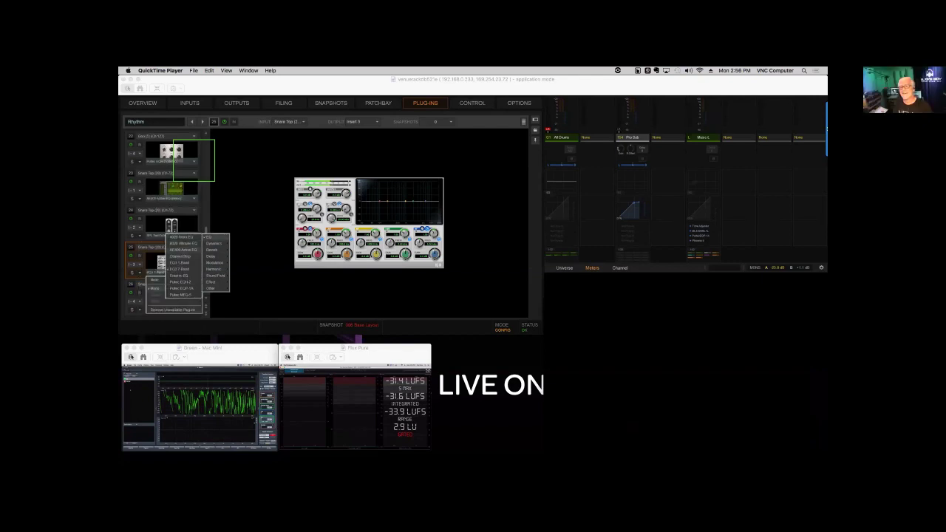
pyautogui.click(180, 275)
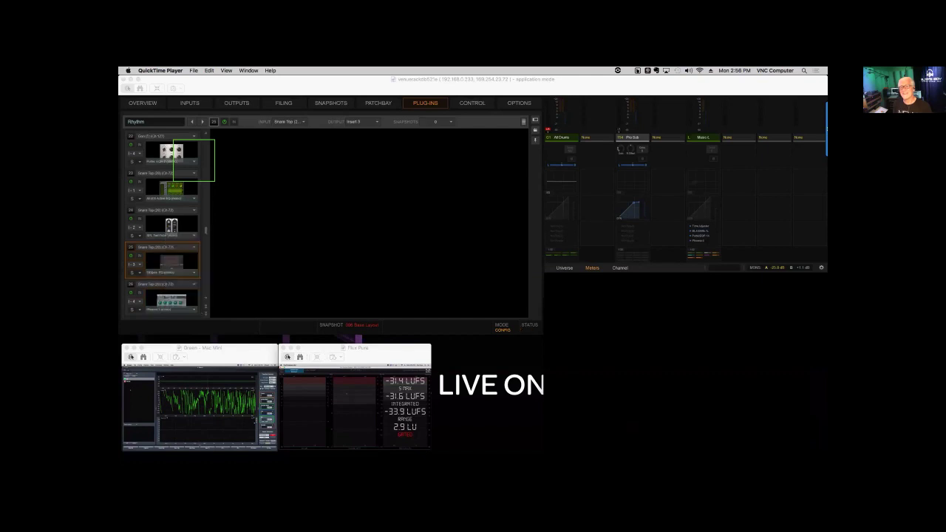
pyautogui.rightClick(172, 263)
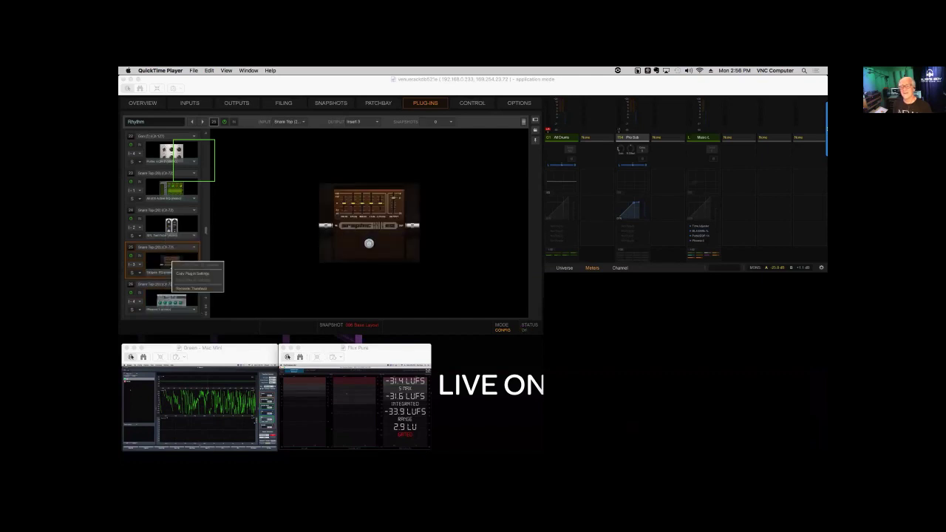
pyautogui.press('Escape')
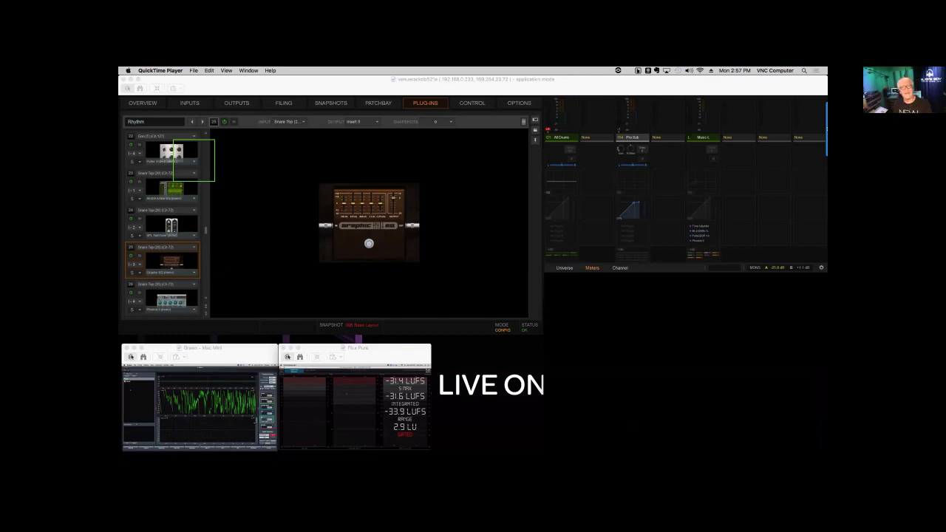
# Step: Open the AE400 equalizer on Snare Top's first insert and copy its plug-in settings
pyautogui.click(190, 103)
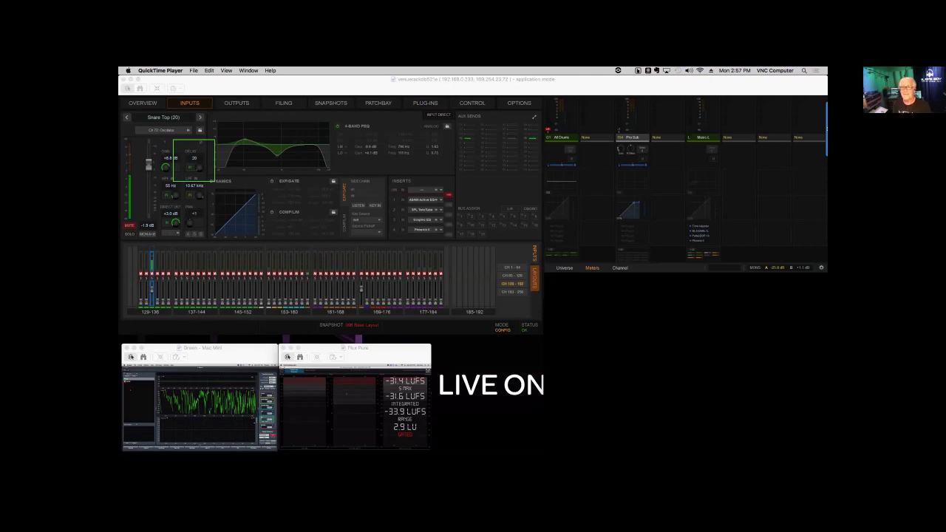
pyautogui.doubleClick(193, 158)
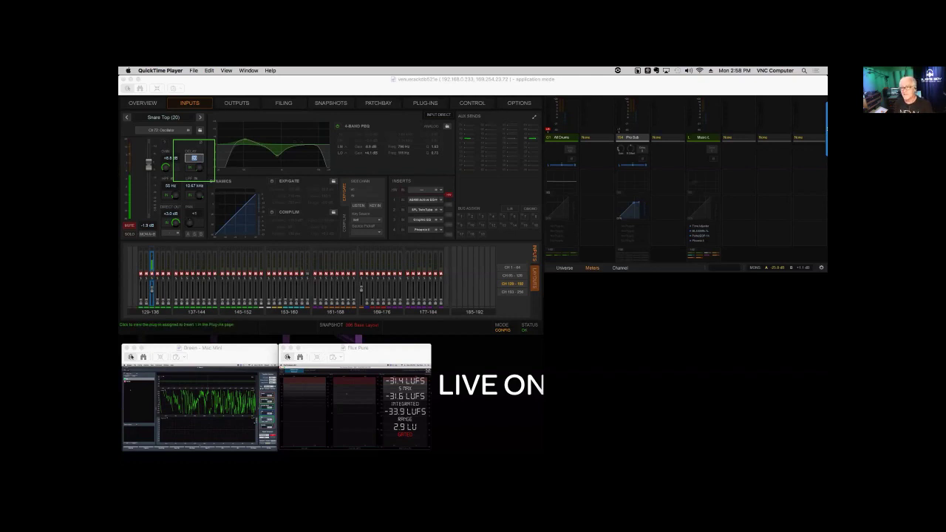
pyautogui.click(425, 199)
pyautogui.rightClick(167, 194)
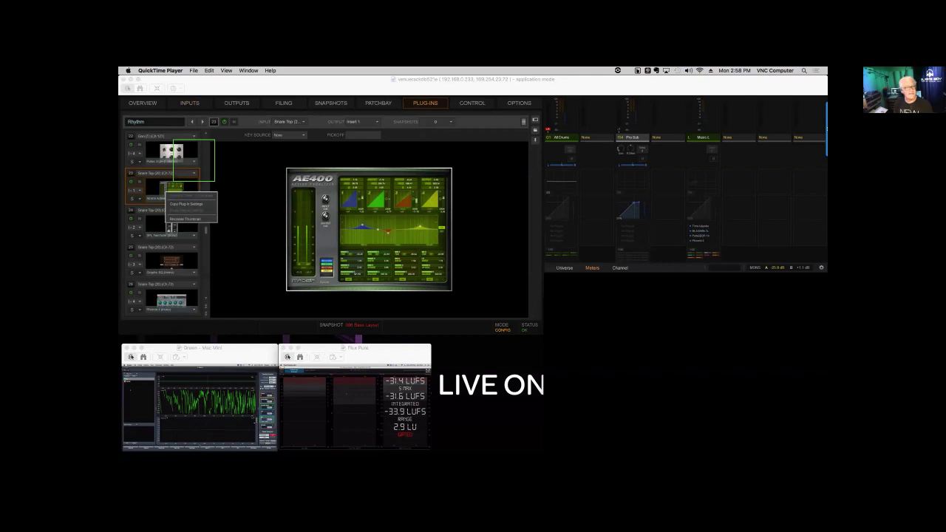
pyautogui.click(186, 203)
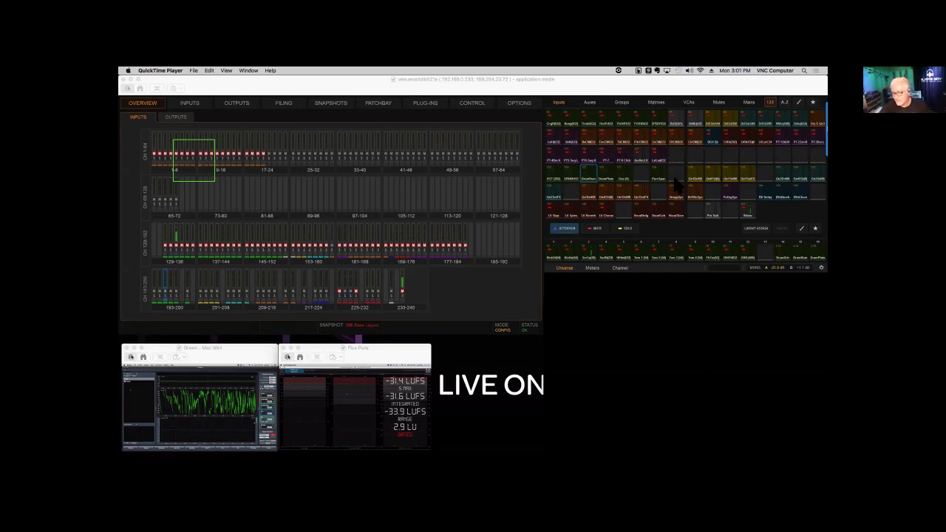
# Step: Look through the channel grid in the Universe view
pyautogui.scroll(-5, 677, 185)
pyautogui.scroll(-5, 677, 185)
pyautogui.scroll(2, 676, 182)
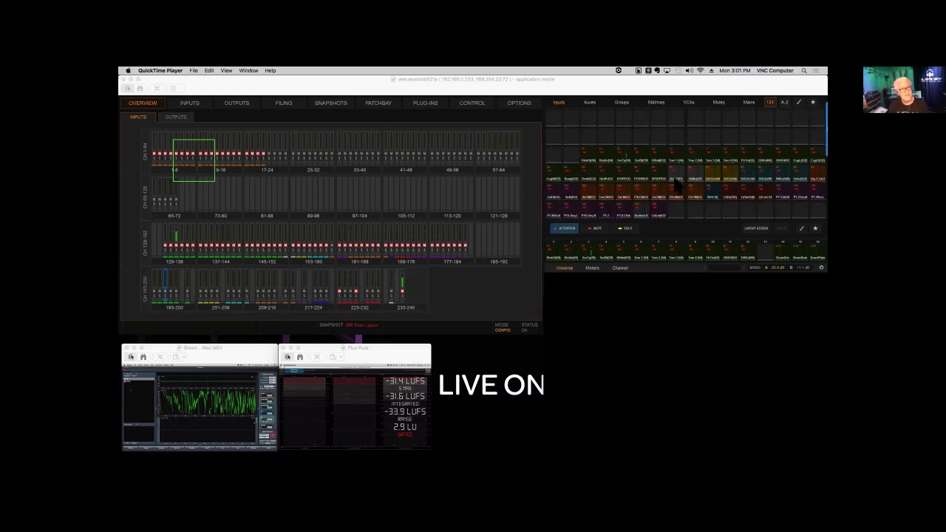
pyautogui.scroll(-3, 677, 187)
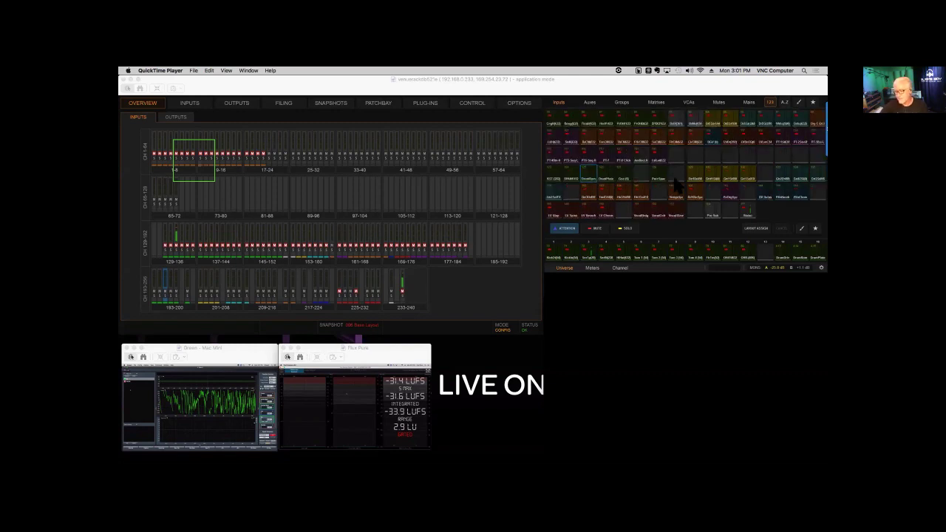